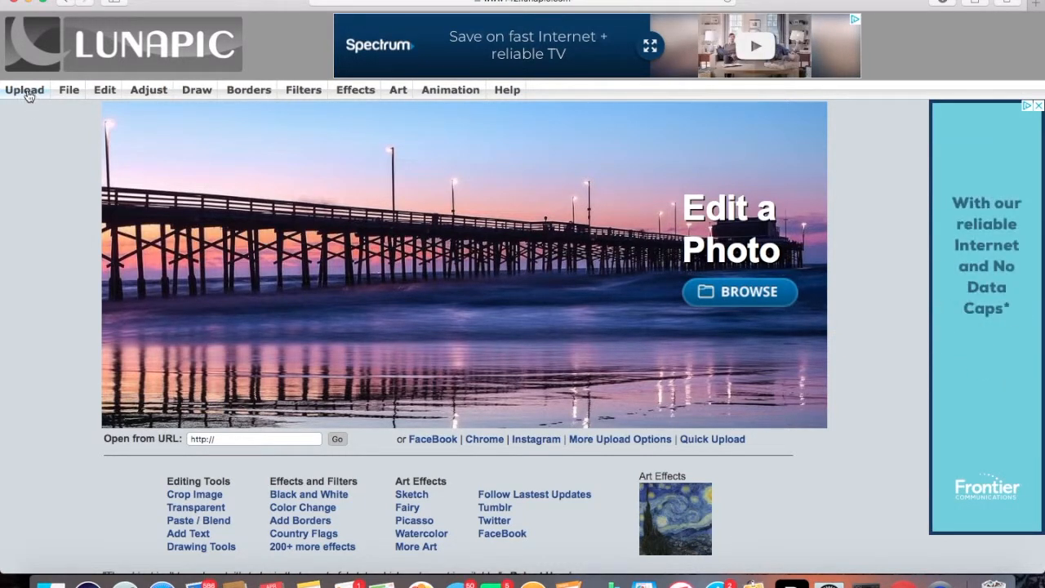
Step: Upload AWC_Logo_BCircle.png from the FourPercent folder for editing
left_click(27, 93)
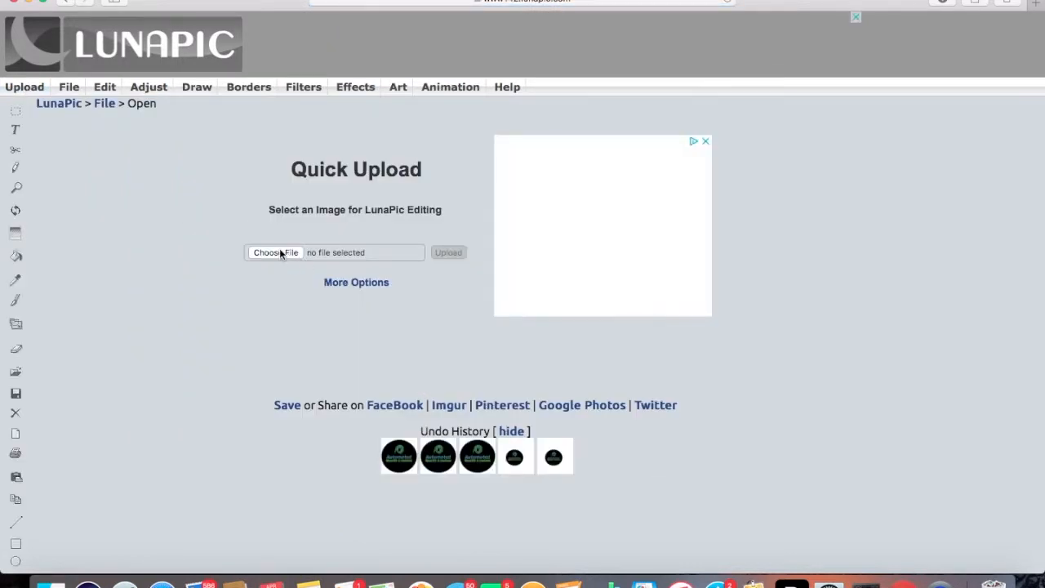
left_click(280, 252)
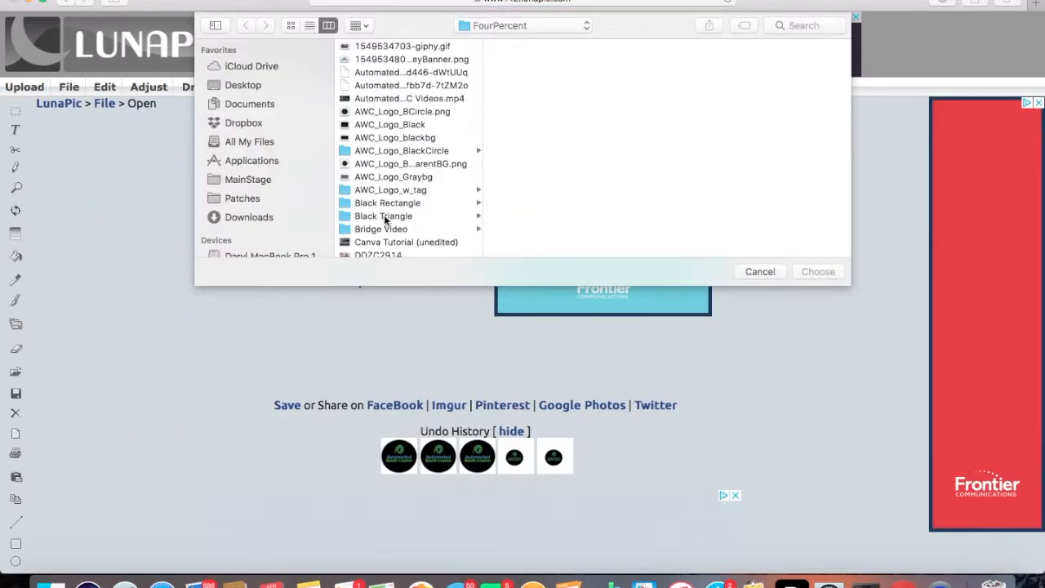
left_click(386, 111)
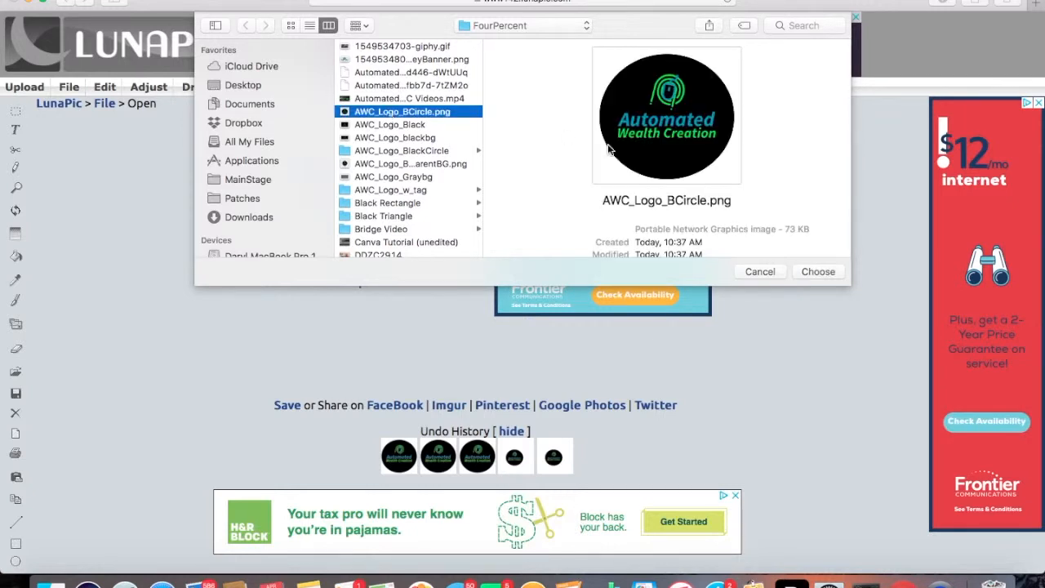
left_click(808, 274)
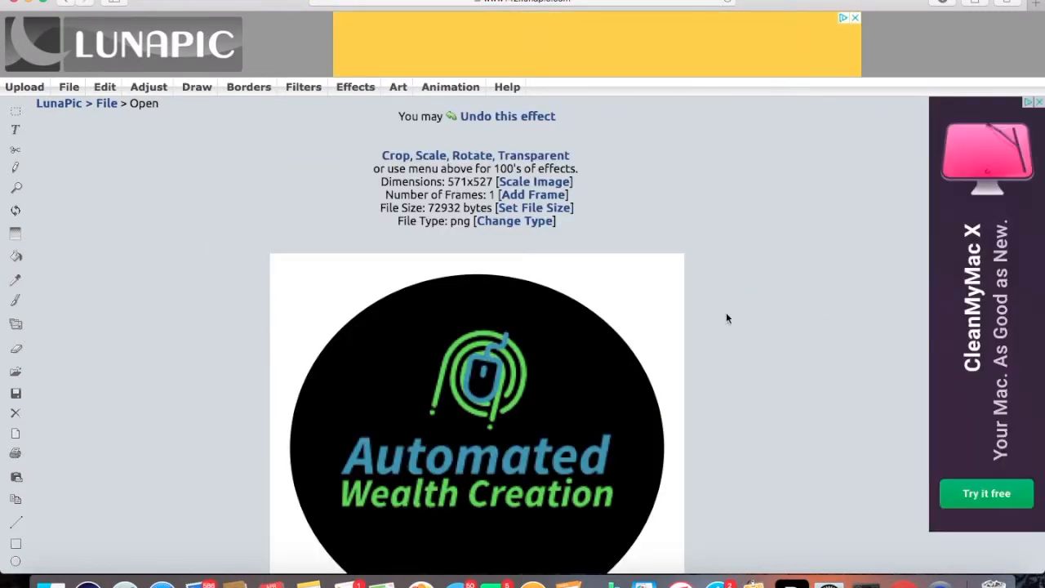
Step: Apply the Transparent tool to the uploaded circular logo image
scroll(755, 331, "down", 2)
scroll(756, 331, "down", 1)
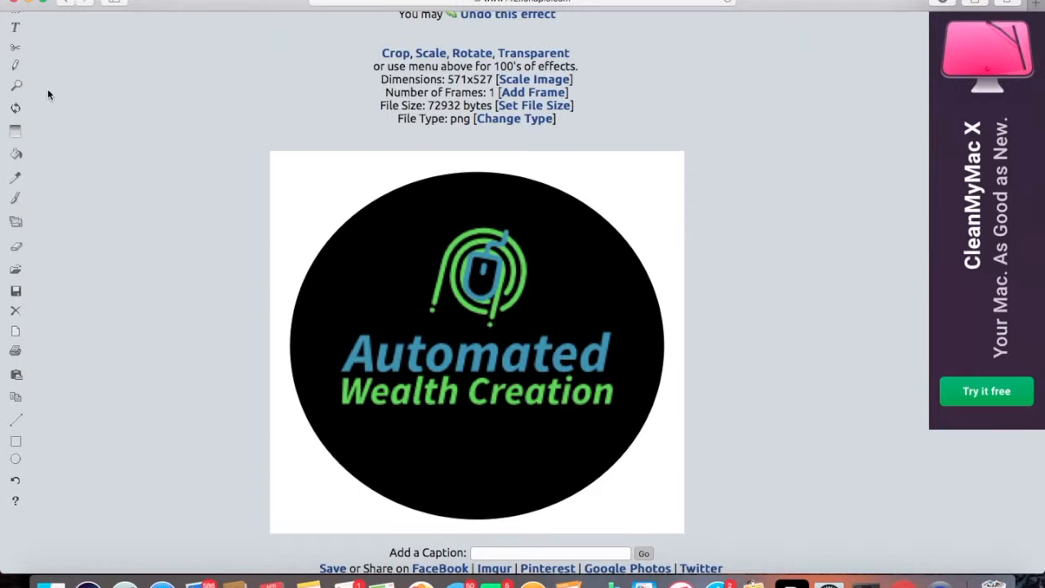
scroll(47, 95, "up", 1)
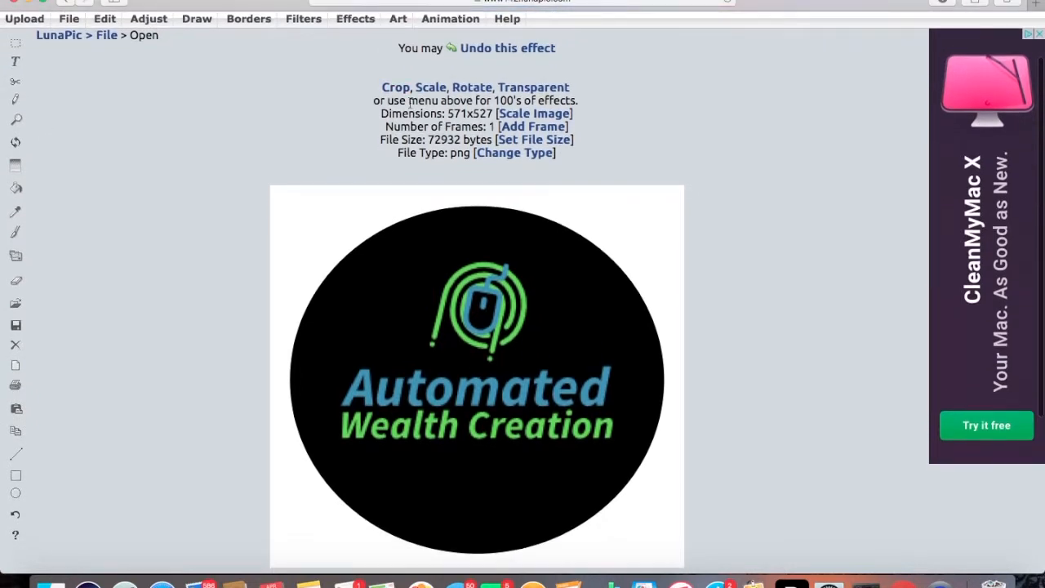
left_click(542, 91)
scroll(804, 319, "down", 5)
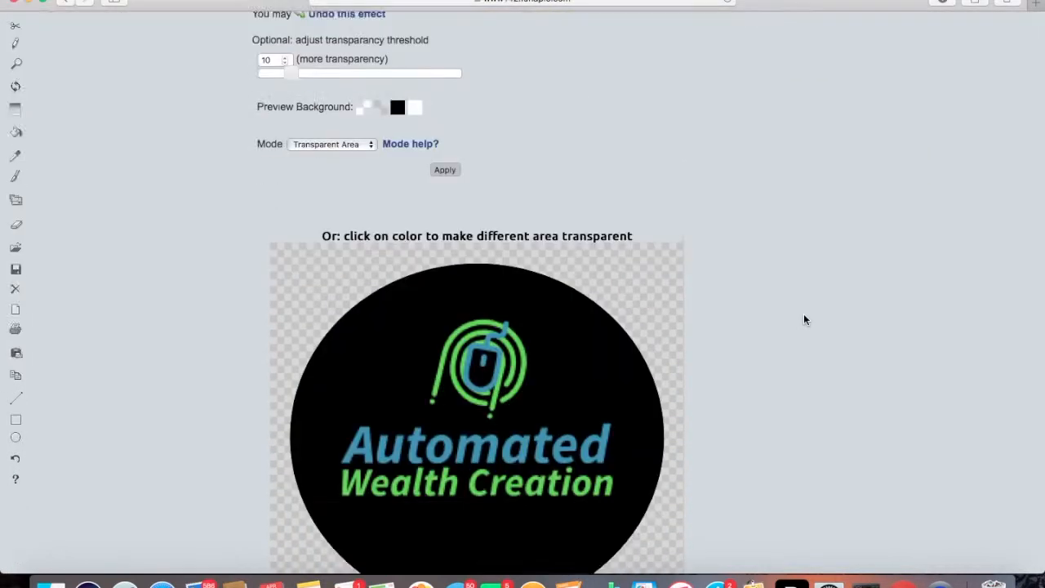
scroll(803, 319, "up", 1)
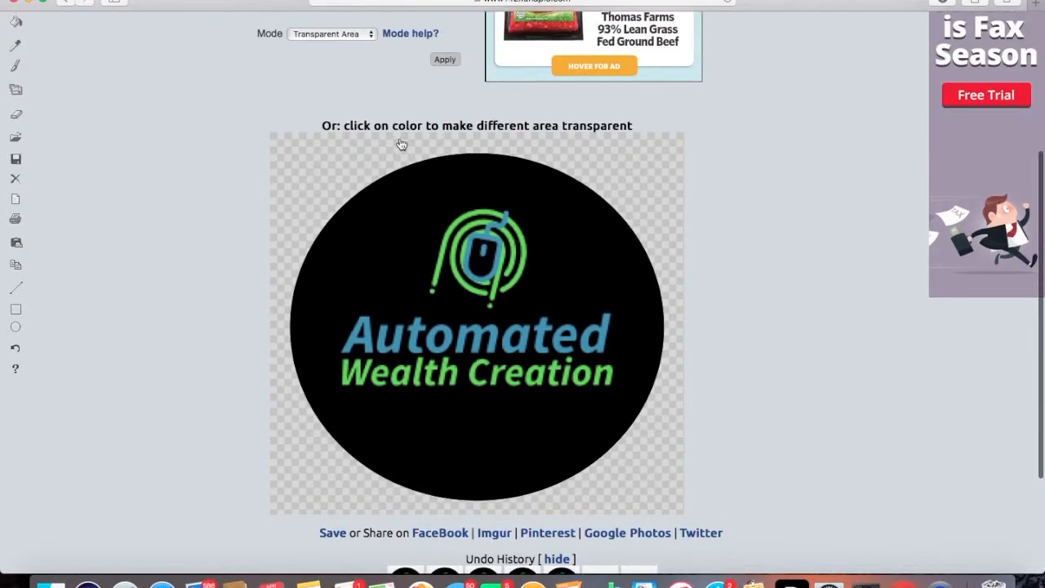
Step: Try making the logo's black circle the transparent area instead of the surrounding background
left_click(410, 217)
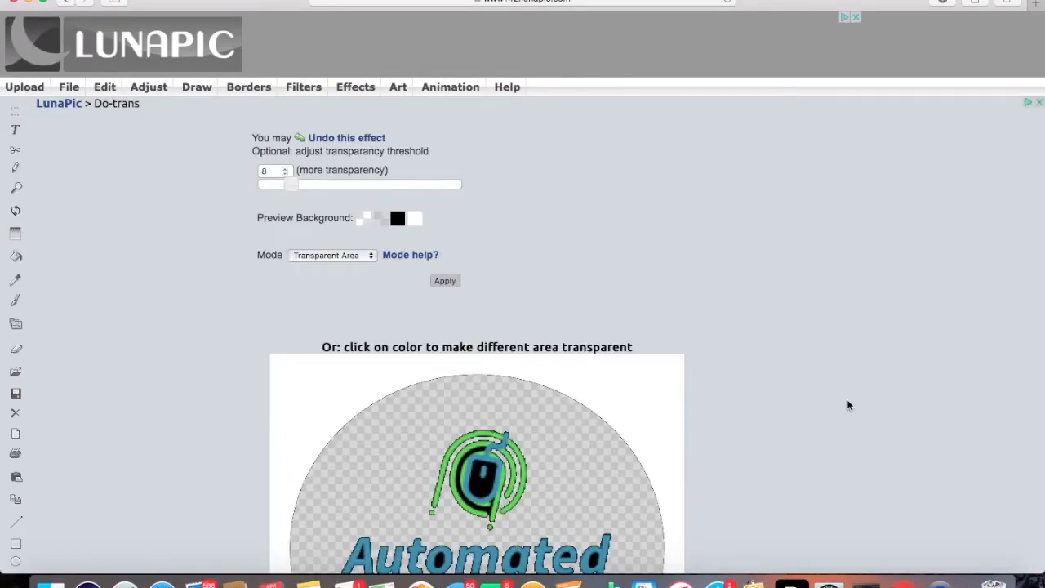
scroll(846, 403, "down", 3)
scroll(847, 406, "down", 2)
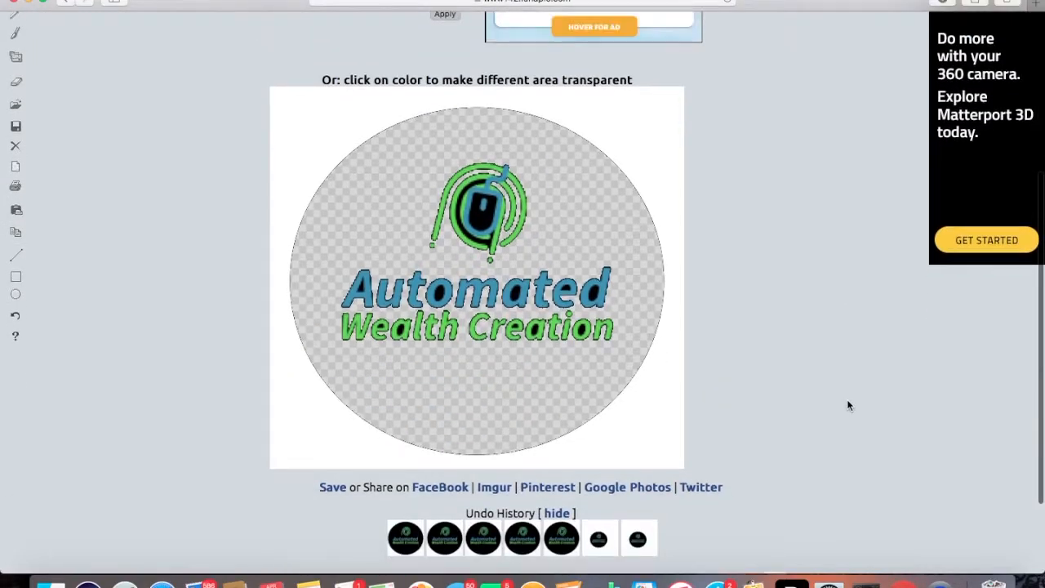
Step: Make the white area around the black circle transparent and check the preview
left_click(327, 98)
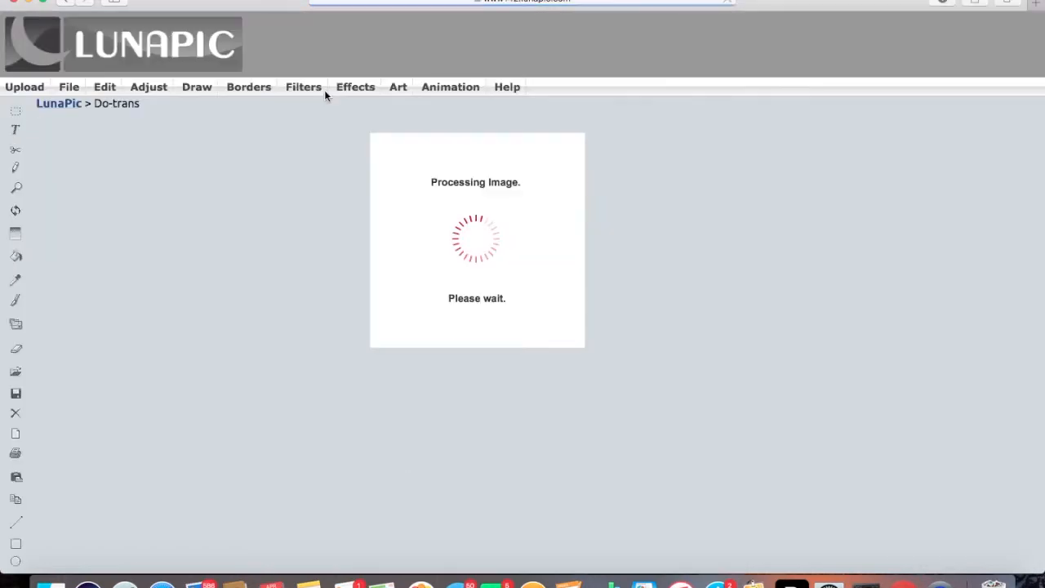
scroll(755, 316, "down", 5)
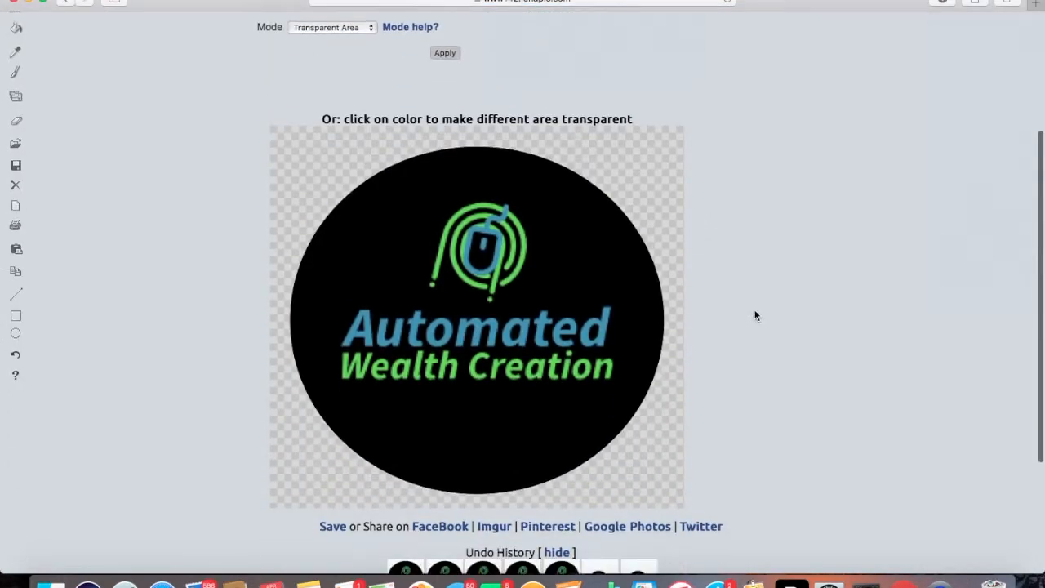
scroll(755, 316, "up", 3)
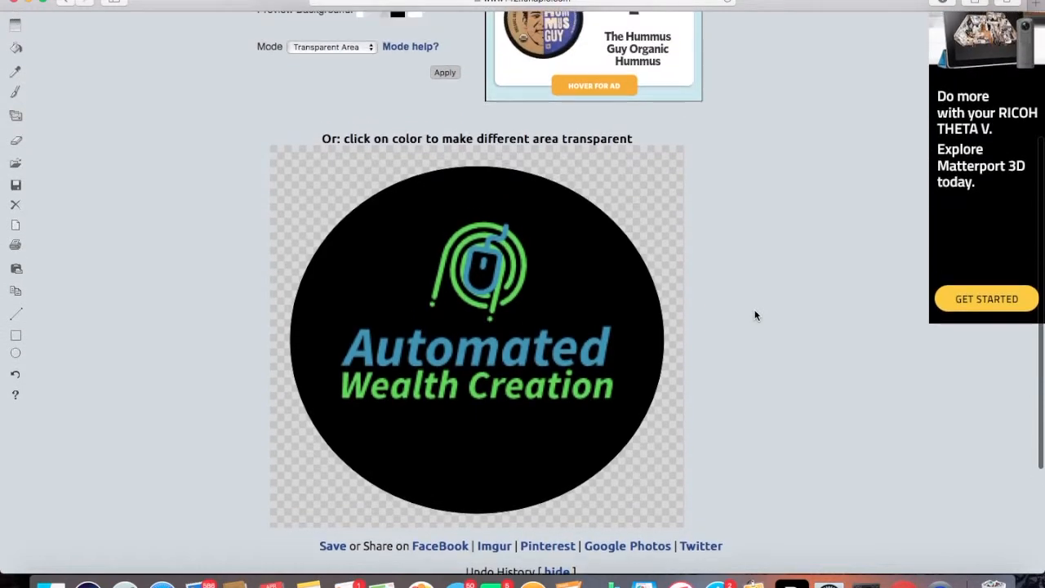
scroll(755, 316, "up", 3)
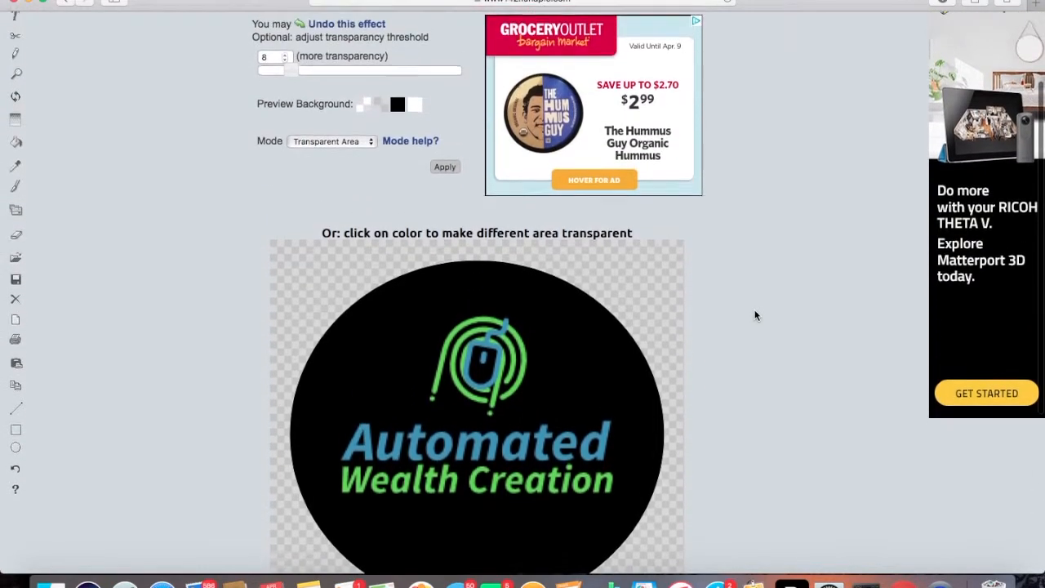
scroll(755, 316, "up", 2)
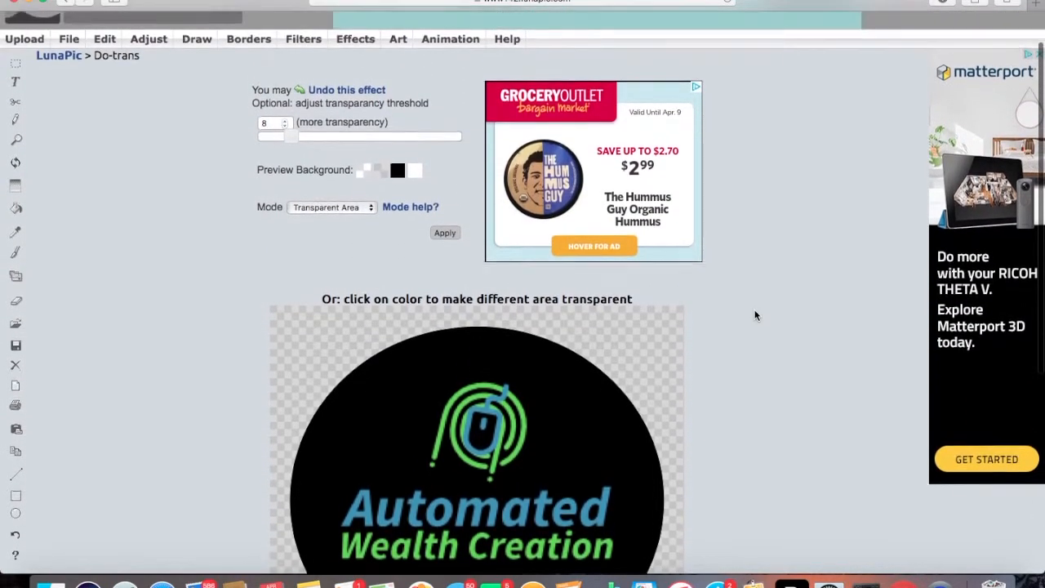
Step: Save the edited logo image as a PNG with transparency
scroll(755, 316, "down", 7)
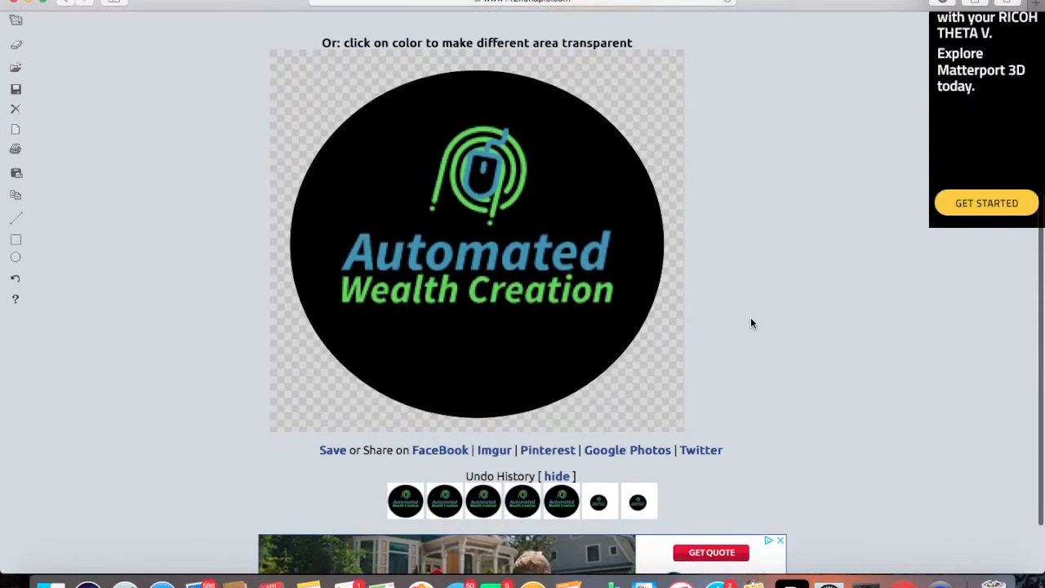
scroll(751, 323, "up", 3)
scroll(90, 126, "up", 7)
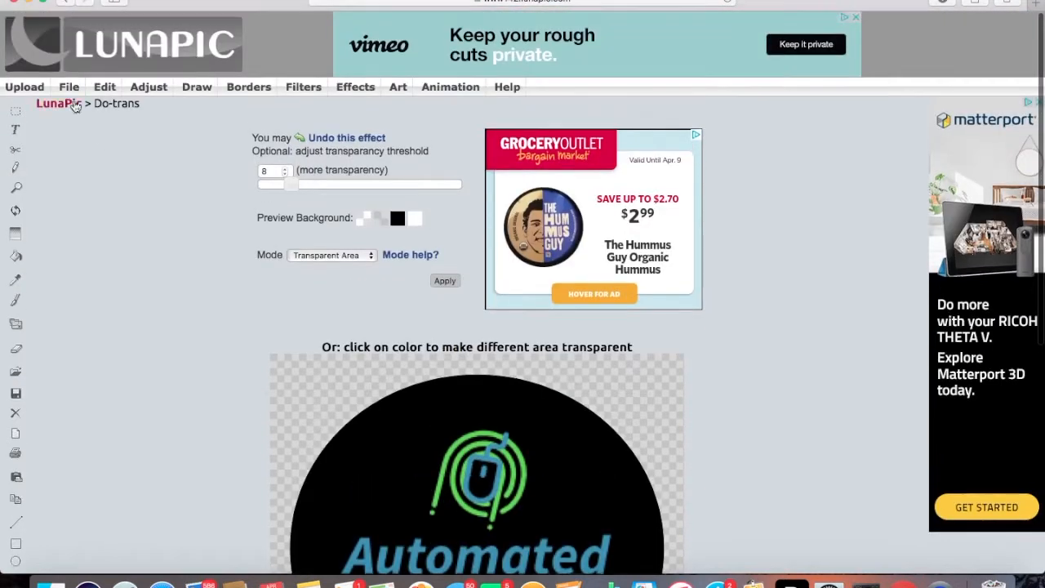
mouse_move(69, 87)
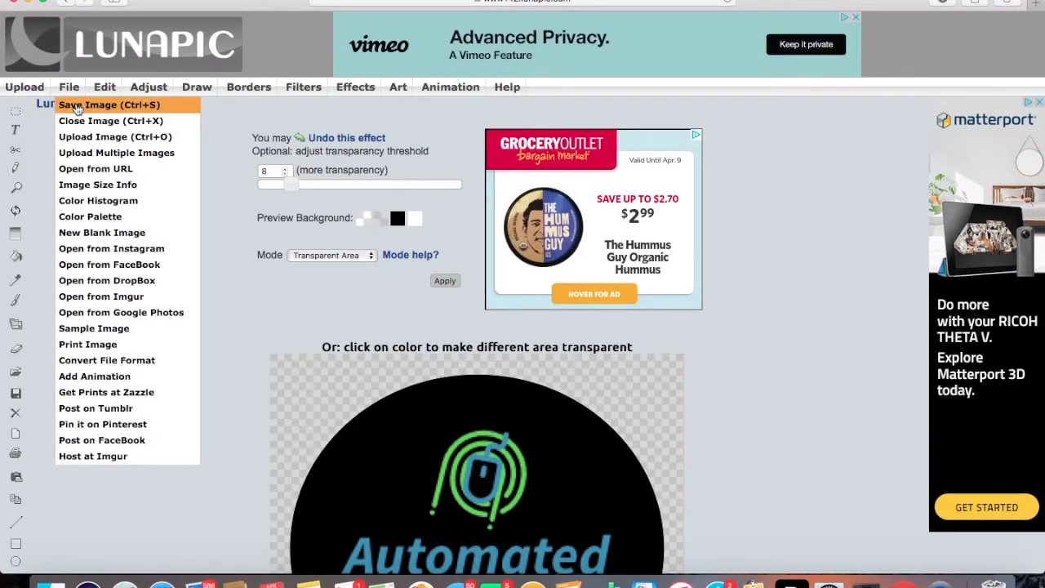
left_click(75, 105)
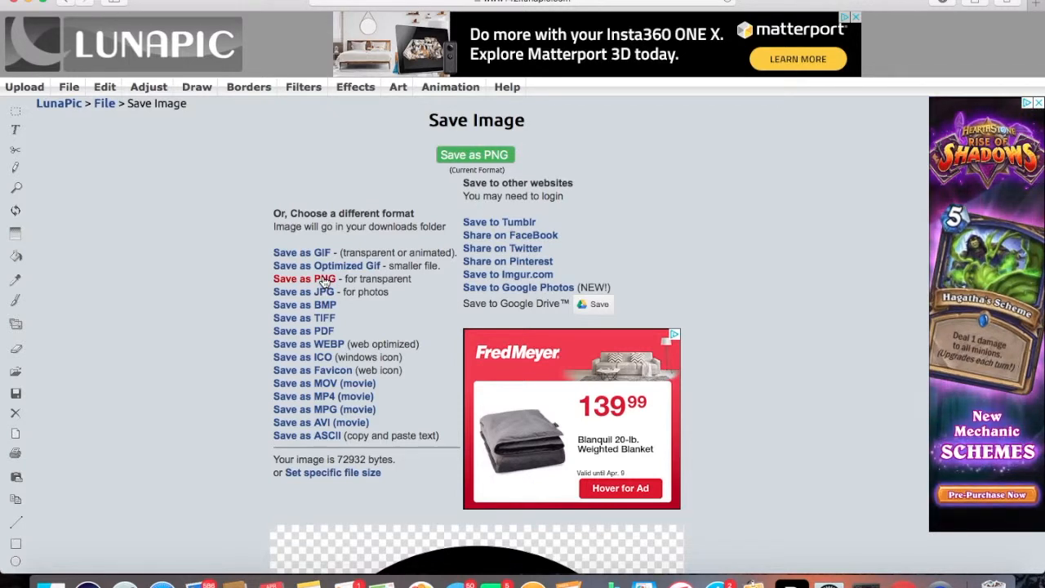
left_click(324, 280)
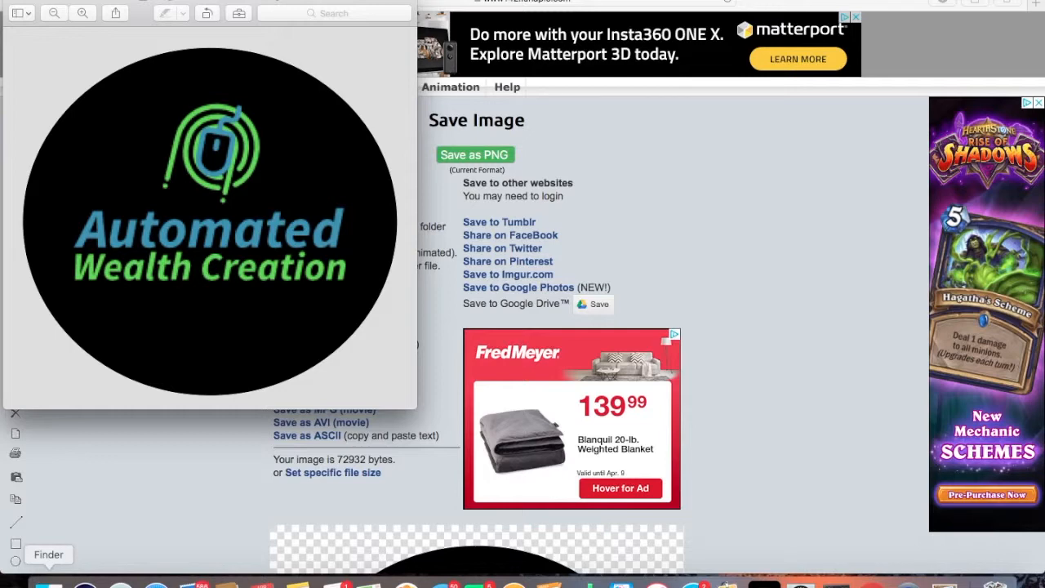
Step: Switch to Finder and rename the newly saved PNG in the Downloads folder as AWC_Logo_BCircle_TransBG
left_click(48, 581)
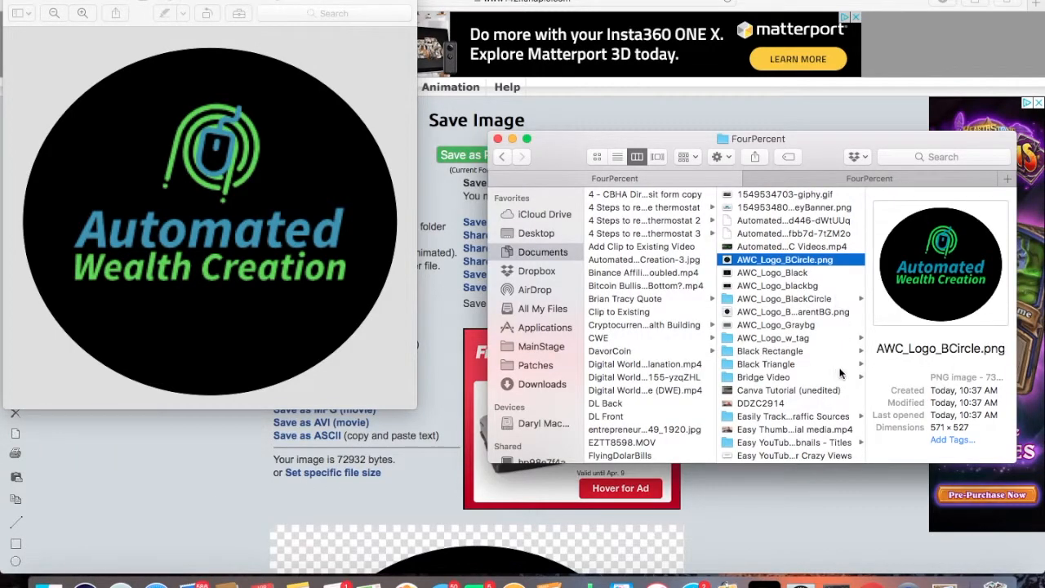
left_click(543, 383)
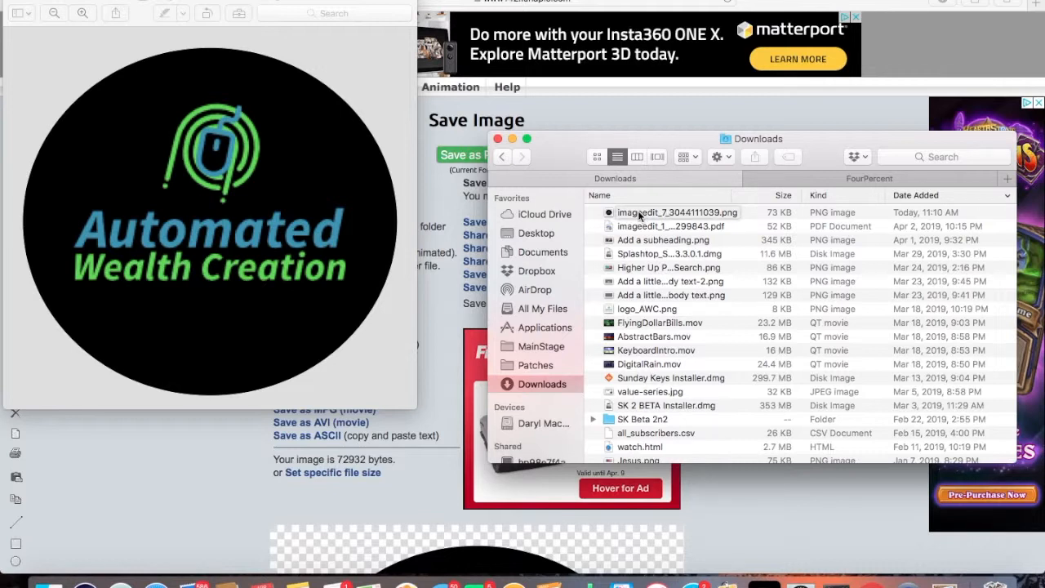
left_click(640, 214)
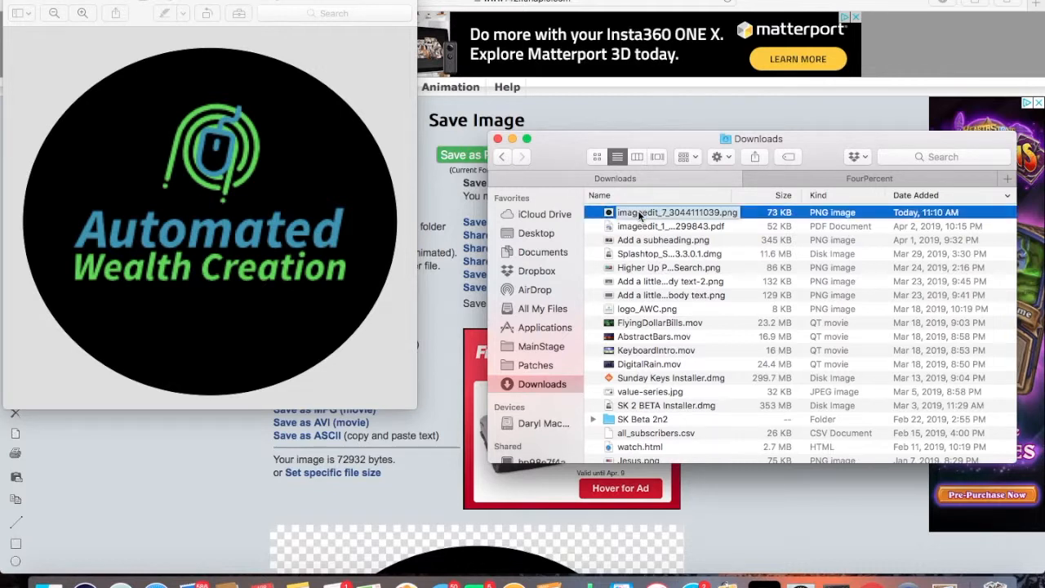
left_click(692, 210)
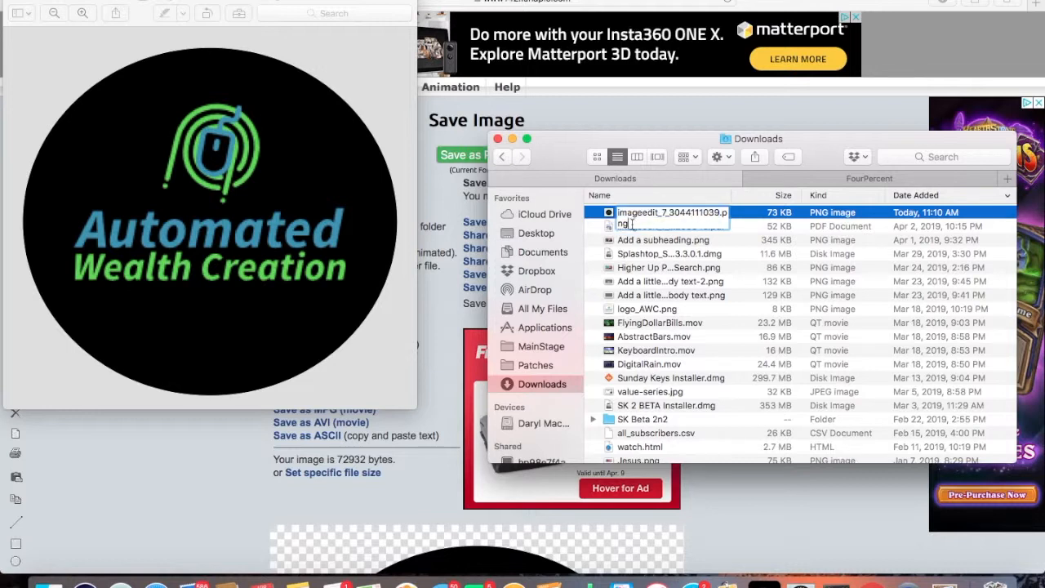
left_click_drag(632, 224, 614, 207)
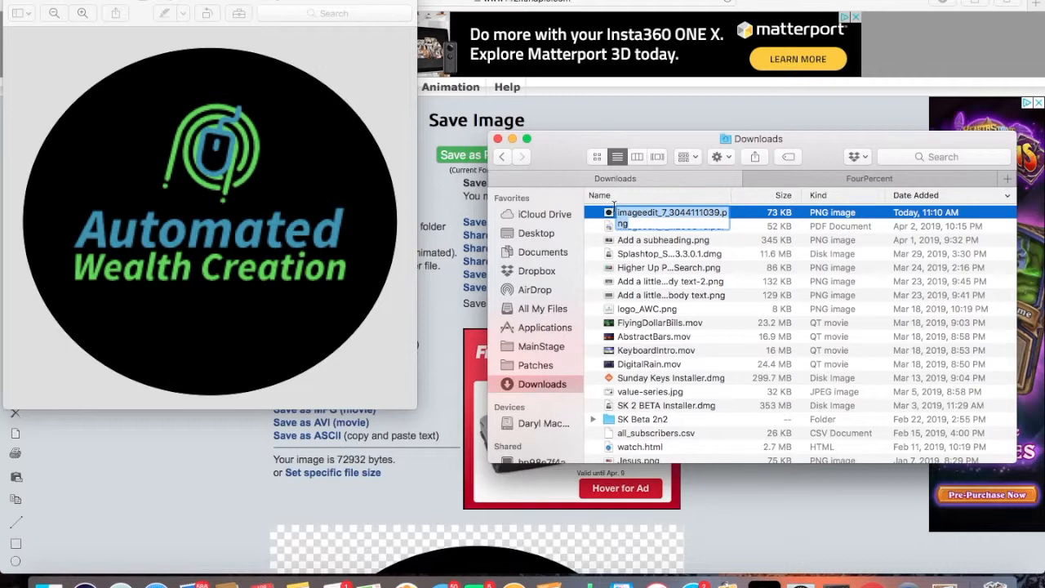
type("A")
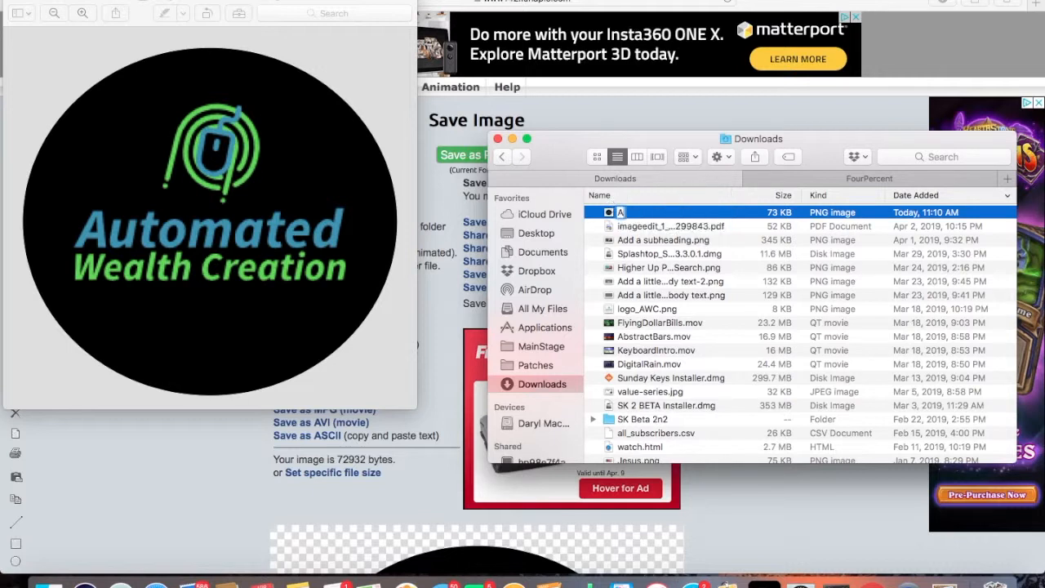
type("WC_")
type("Logo")
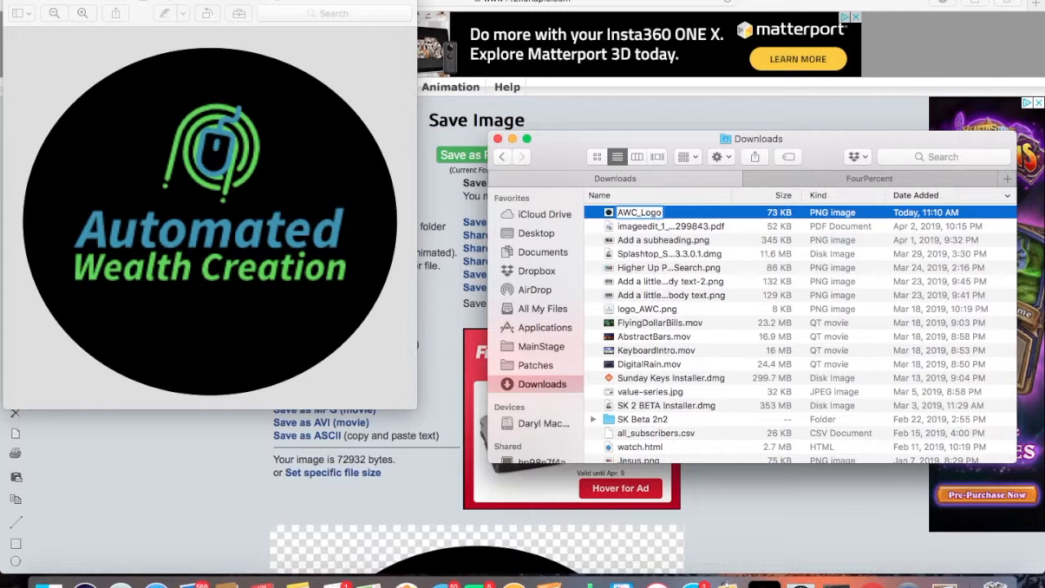
type("_BCirle")
key("BackSpace")
type("cle_")
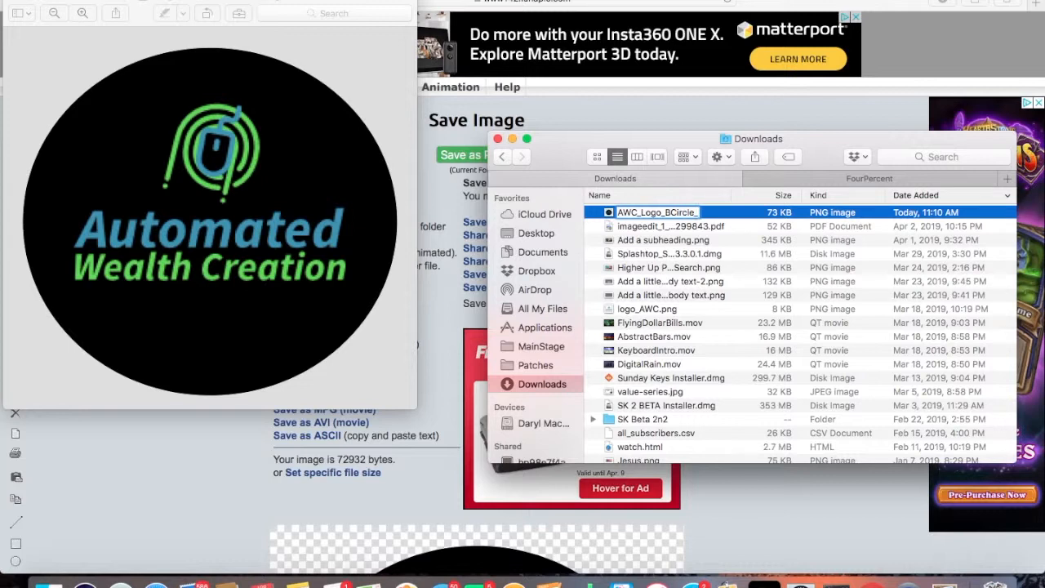
type("TransBG")
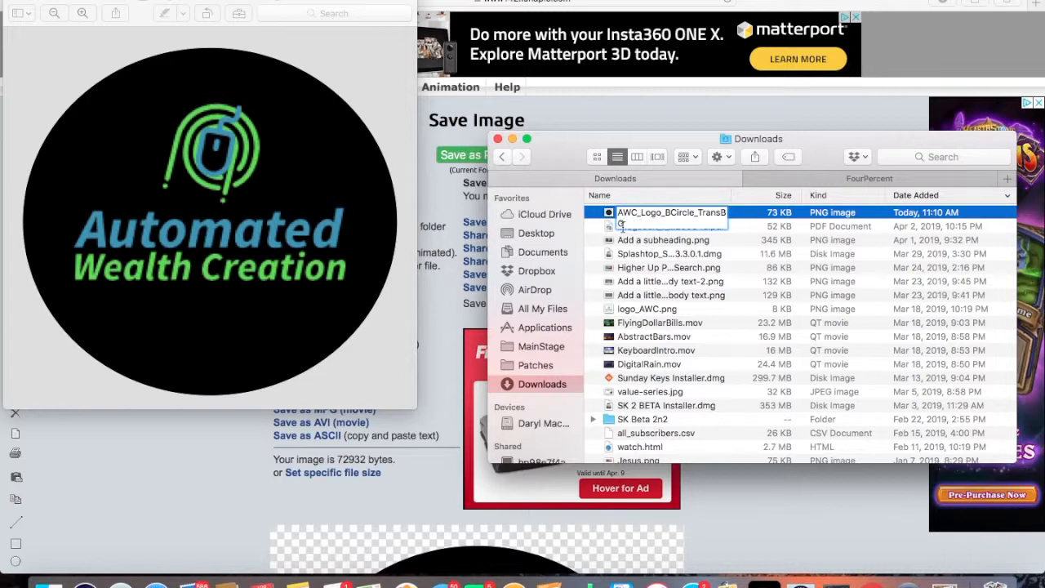
left_click(745, 210)
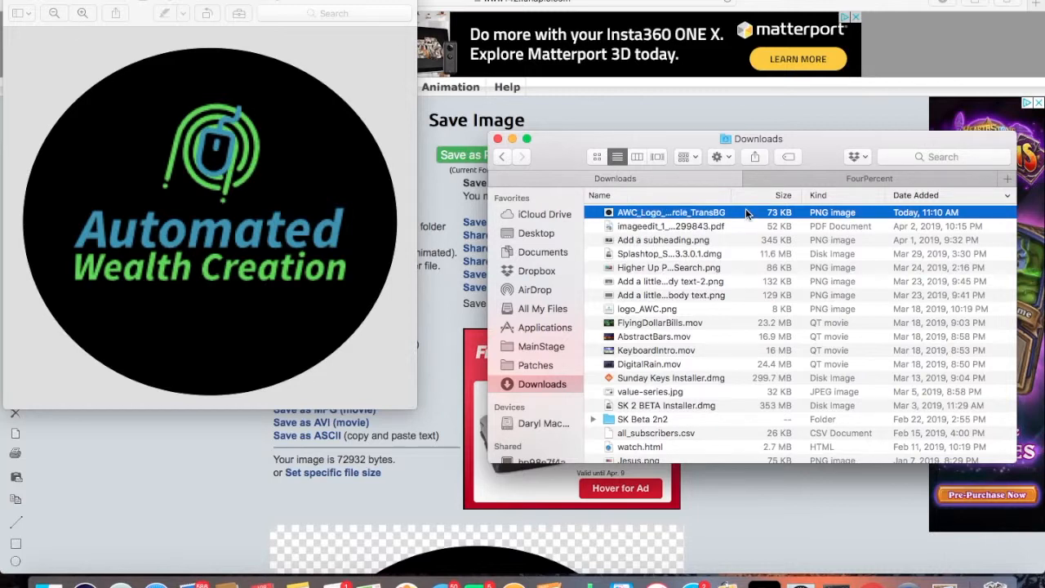
Step: Move the renamed logo file from Downloads into the FourPercent folder
left_click(659, 211)
left_click(747, 209)
left_click_drag(720, 214, 891, 178)
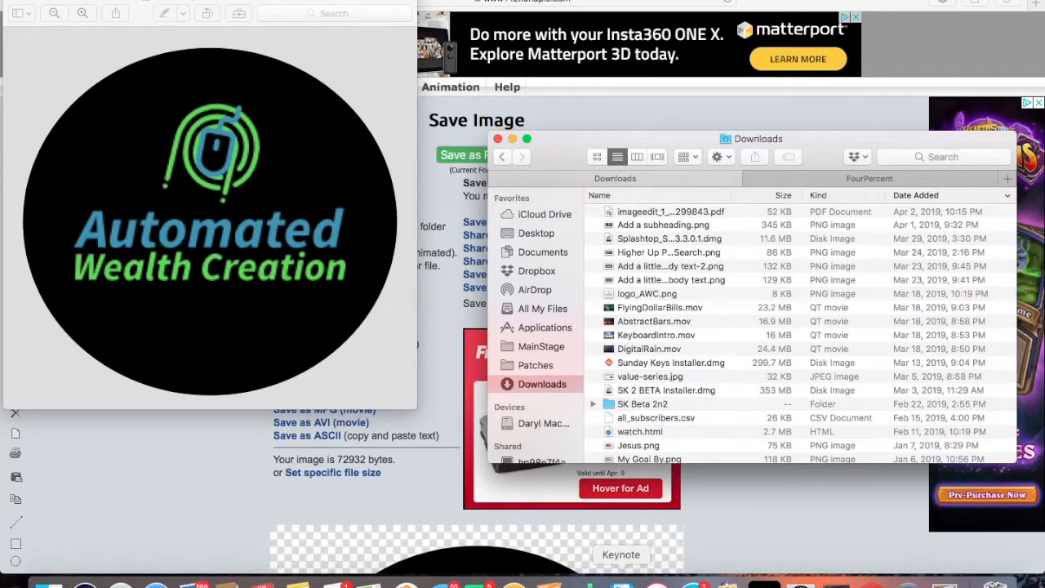
Step: Switch to Keynote and set the background of slide 13, which holds the original logo, to white
left_click(621, 581)
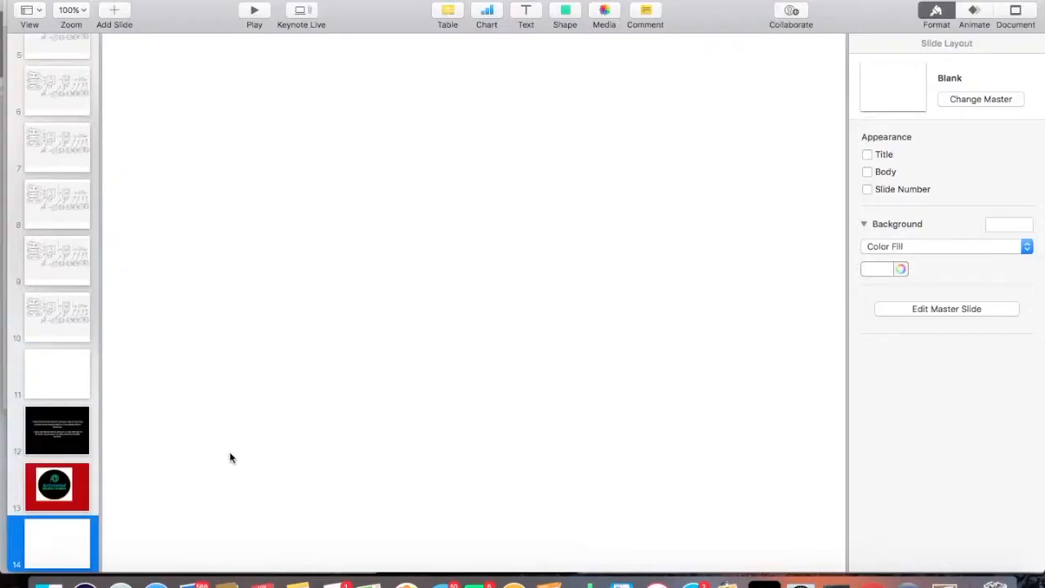
left_click(70, 486)
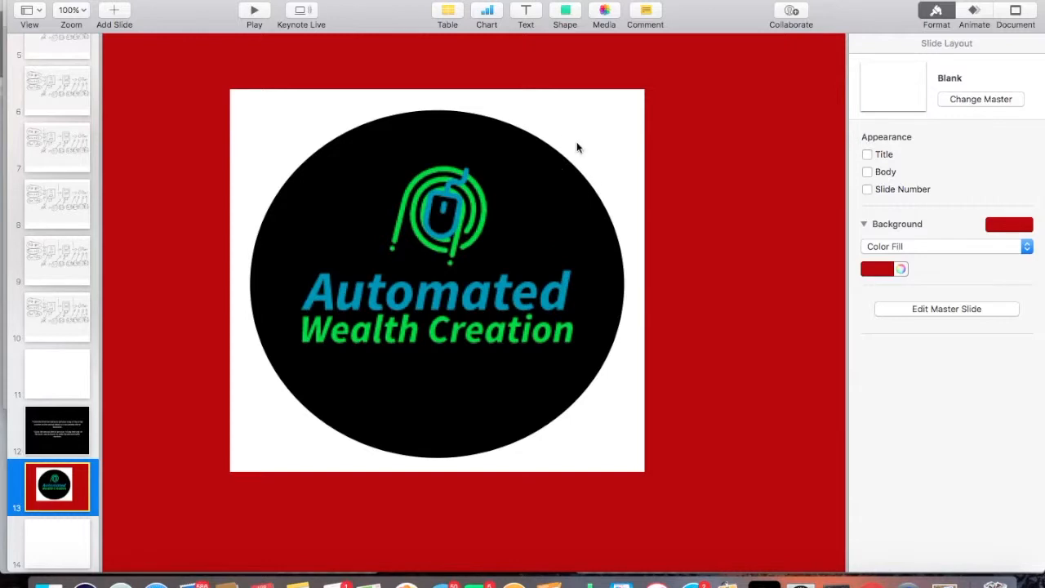
left_click(1027, 249)
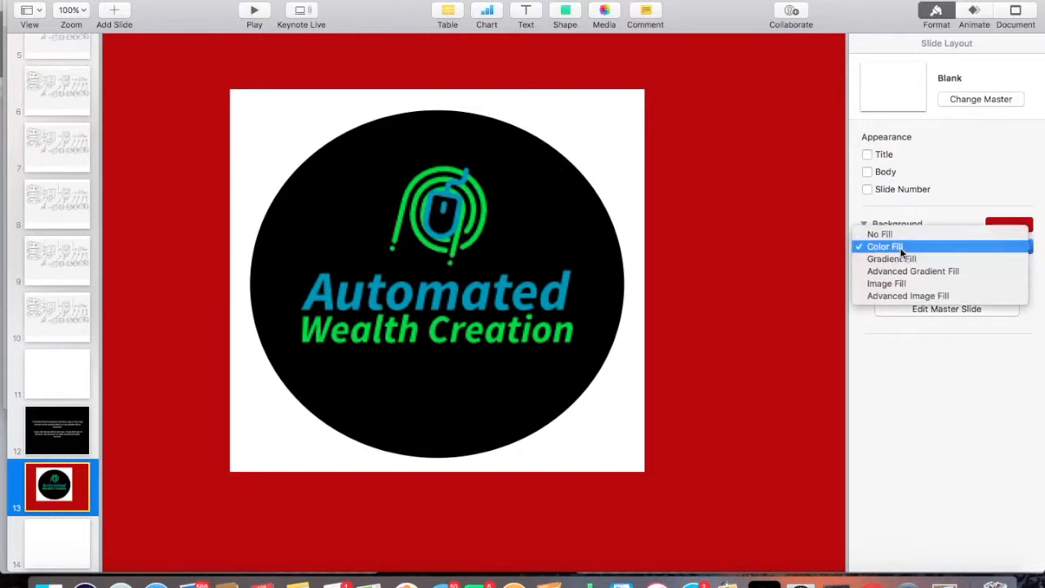
left_click(914, 272)
left_click(901, 273)
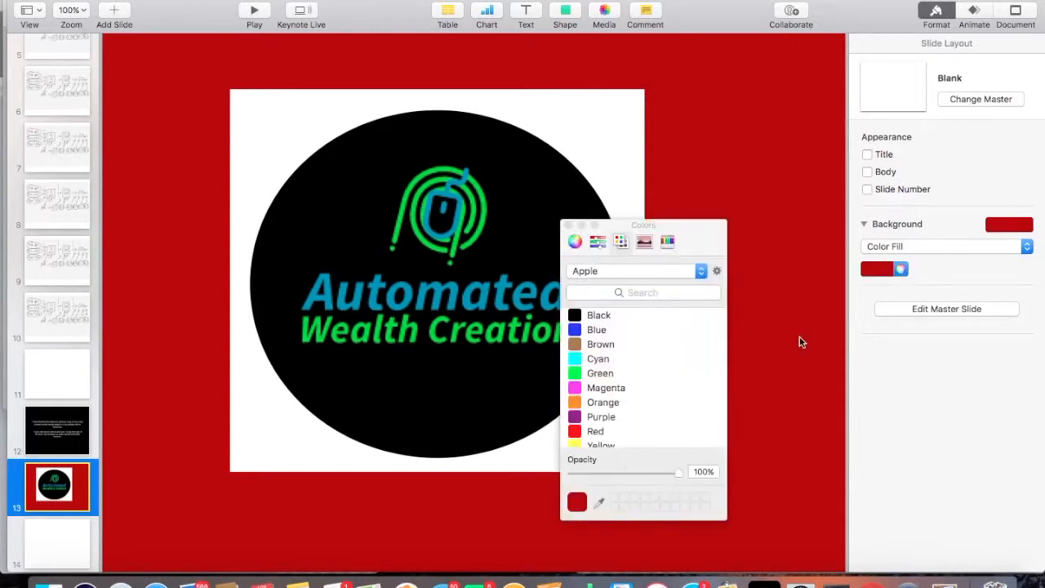
scroll(638, 414, "down", 1)
scroll(637, 410, "down", 1)
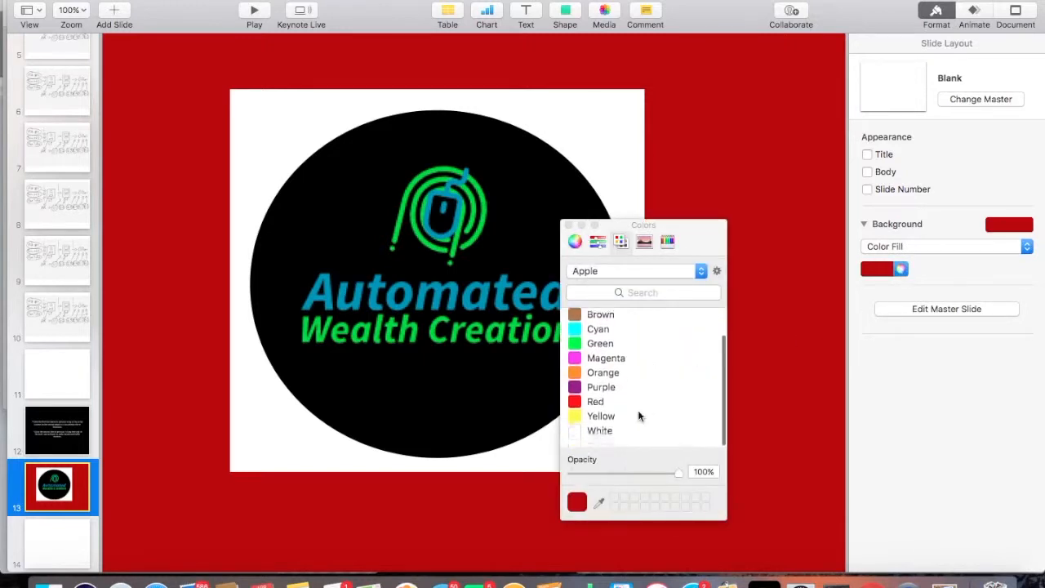
left_click(573, 441)
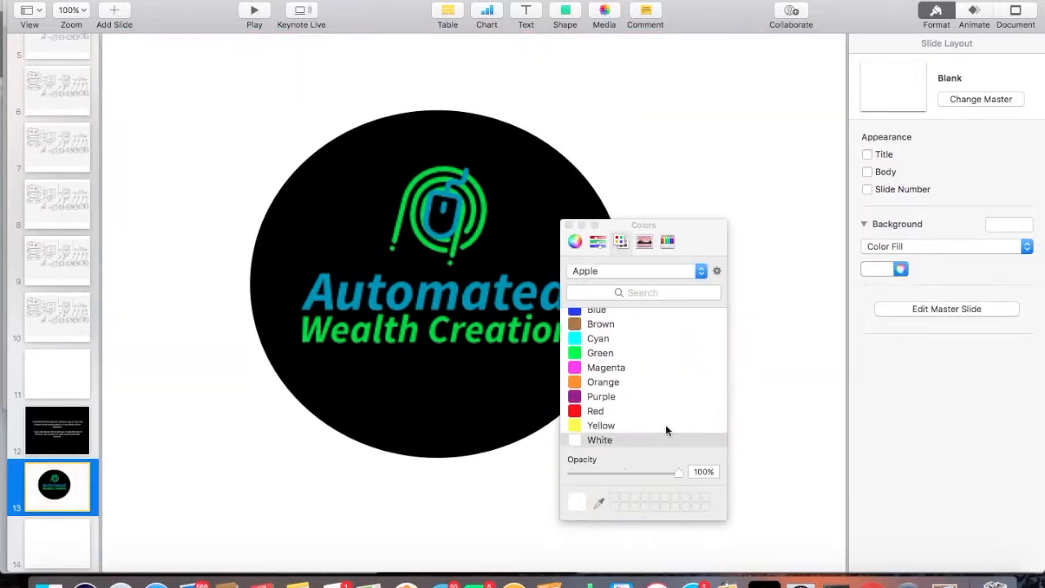
Step: Try a black background on slide 13, set it to red instead, and close the color picker
scroll(671, 367, "up", 2)
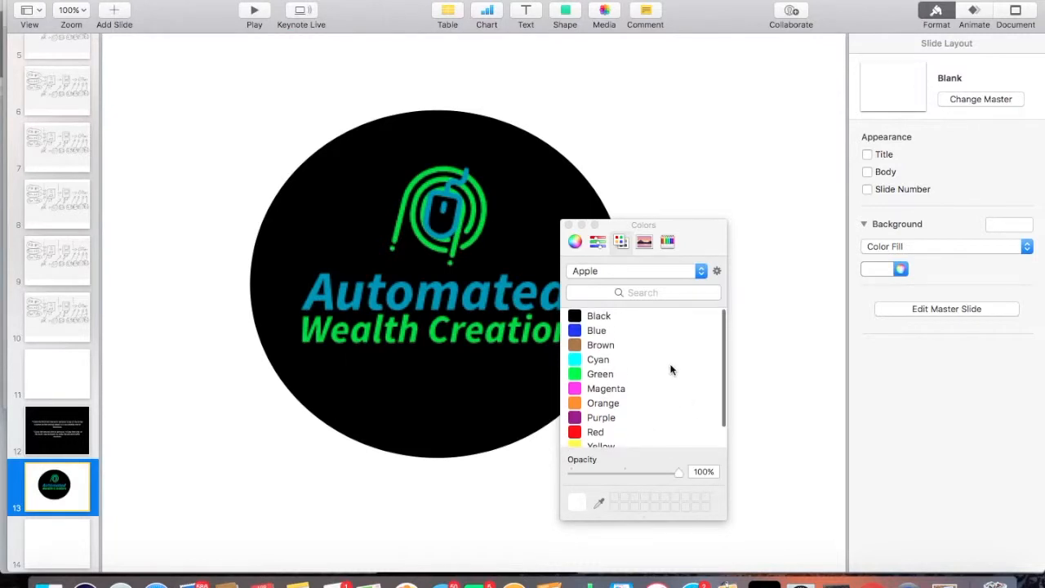
left_click(589, 315)
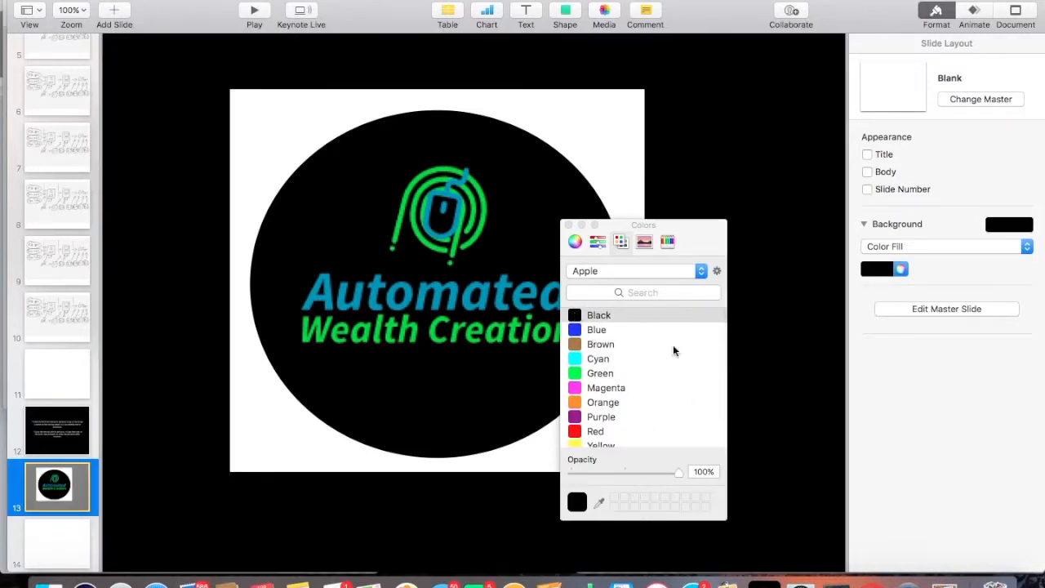
left_click(583, 432)
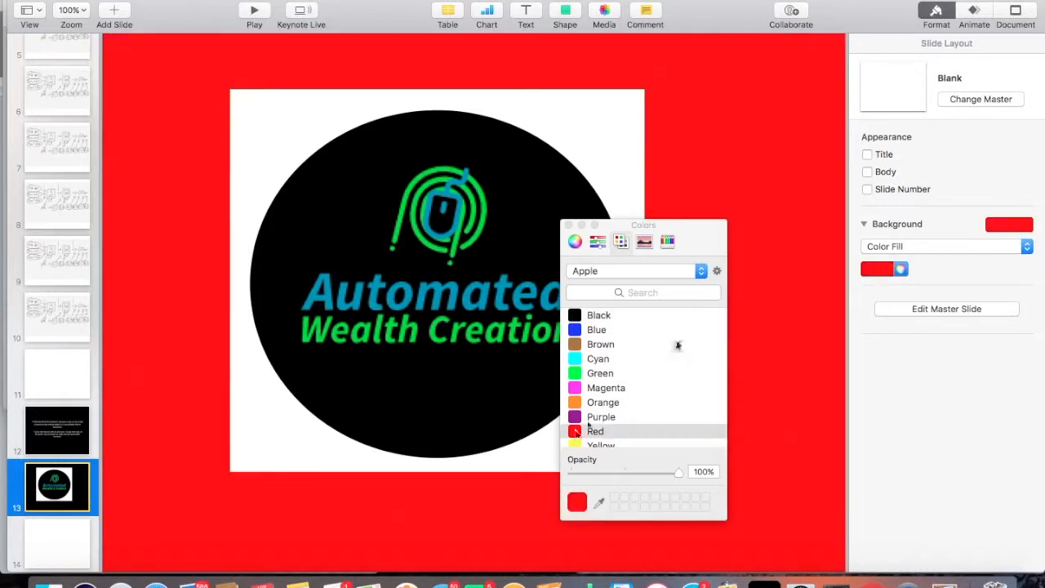
left_click(568, 225)
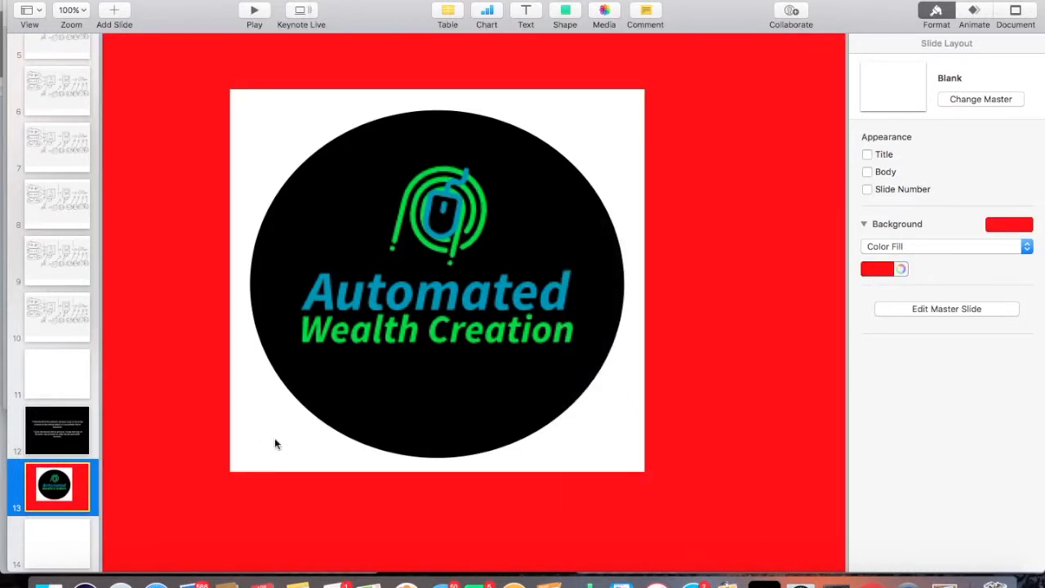
Step: Select blank slide 14, switch to Finder and open the FourPercent folder in Documents
left_click(62, 544)
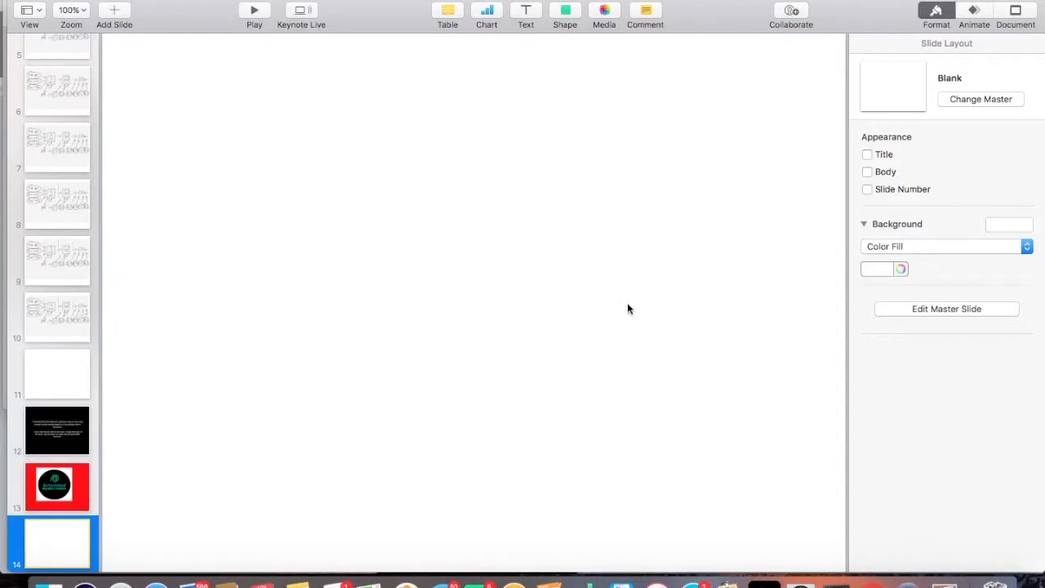
left_click(48, 581)
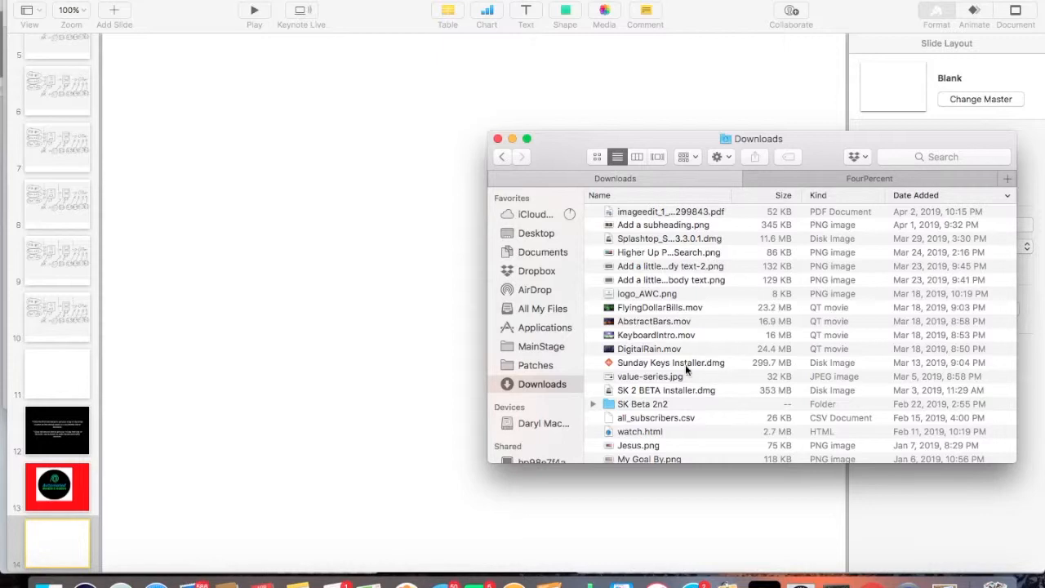
left_click(544, 252)
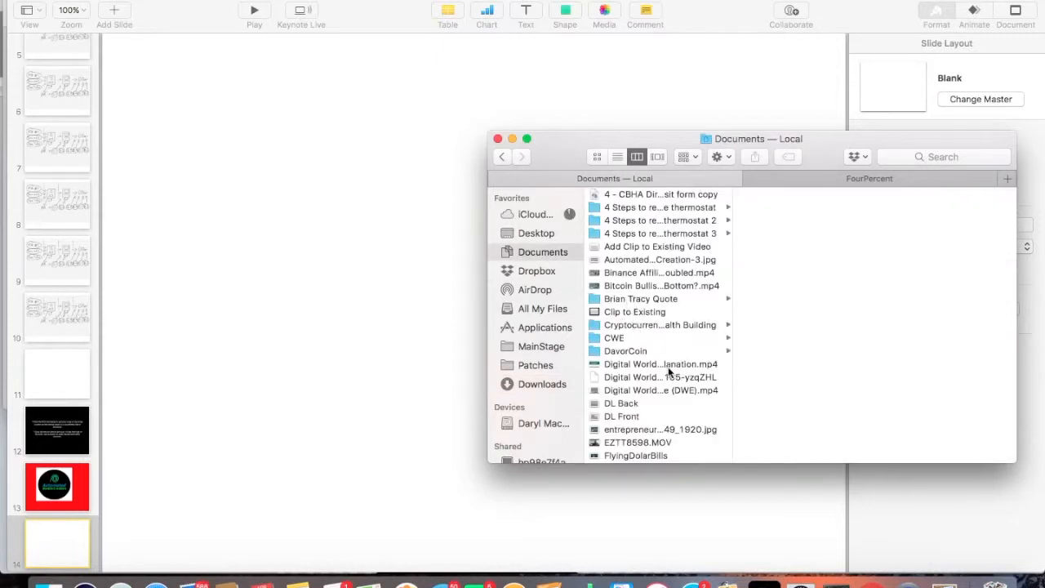
scroll(640, 356, "down", 10)
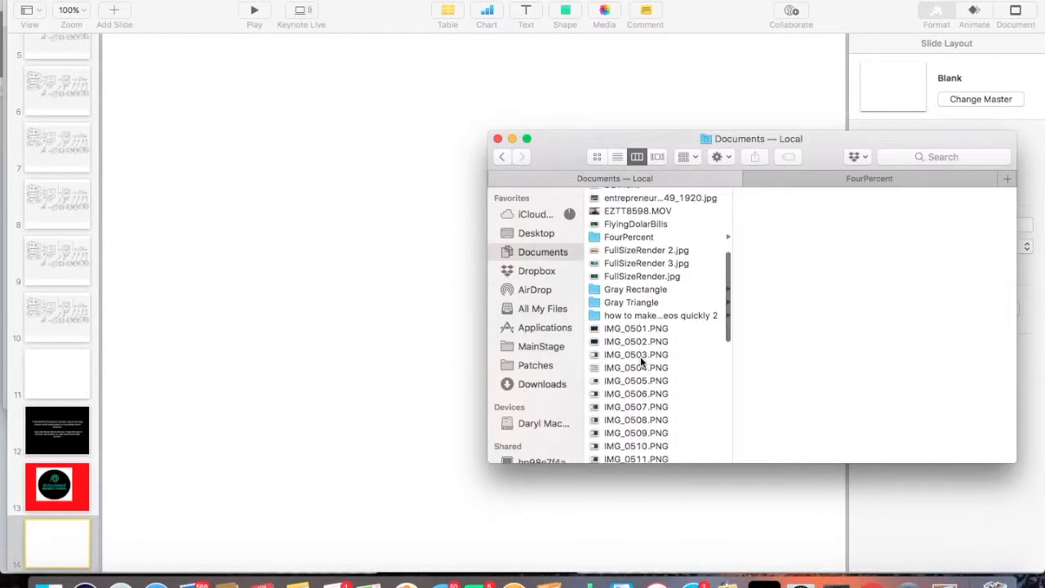
scroll(640, 356, "up", 2)
left_click(629, 294)
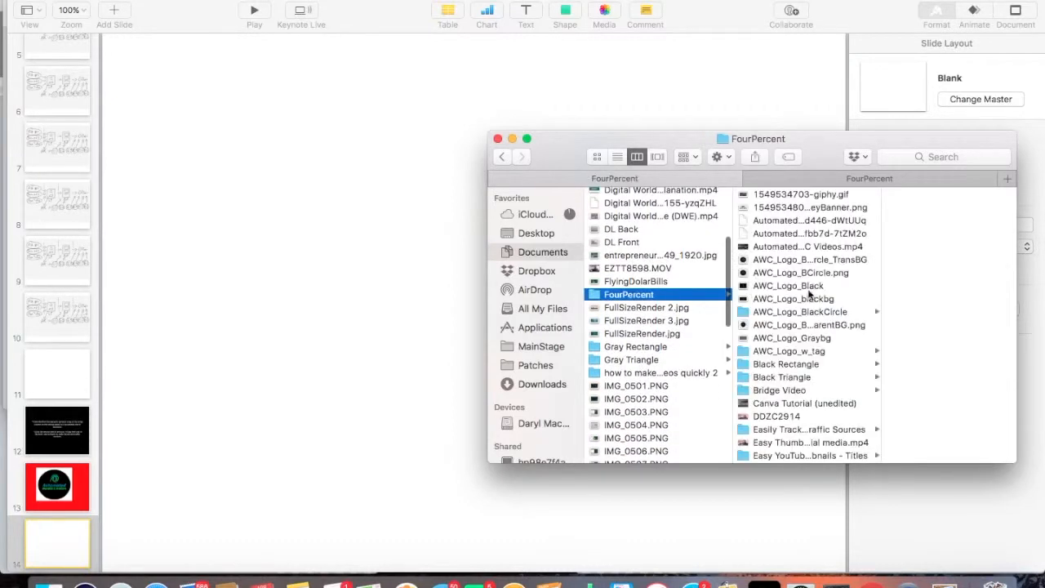
Step: Place the AWC_Logo_BCircle_TransBG image on slide 14, close the Finder window and move the logo near the slide's center
left_click(795, 259)
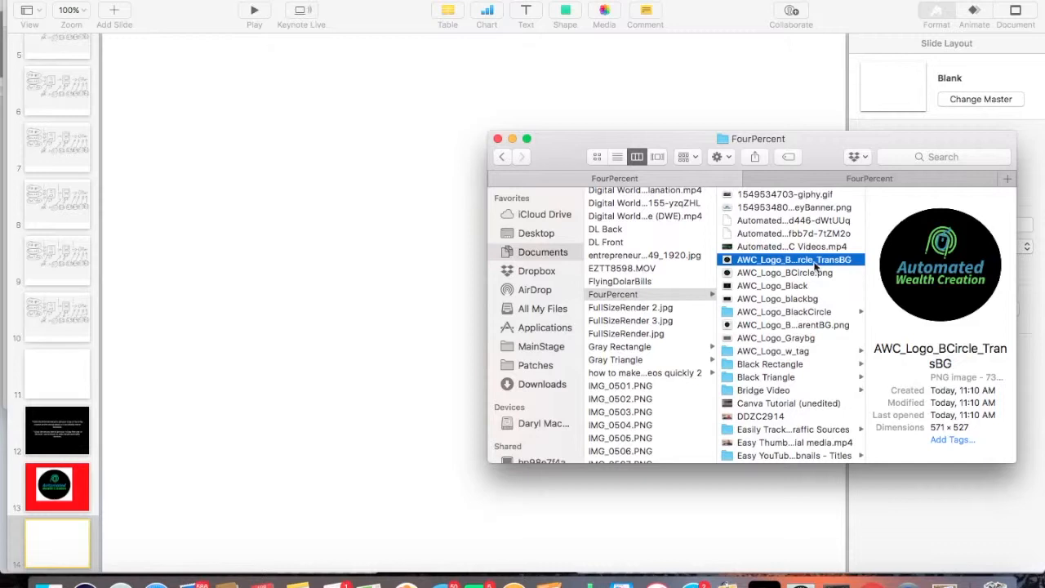
left_click_drag(789, 258, 340, 243)
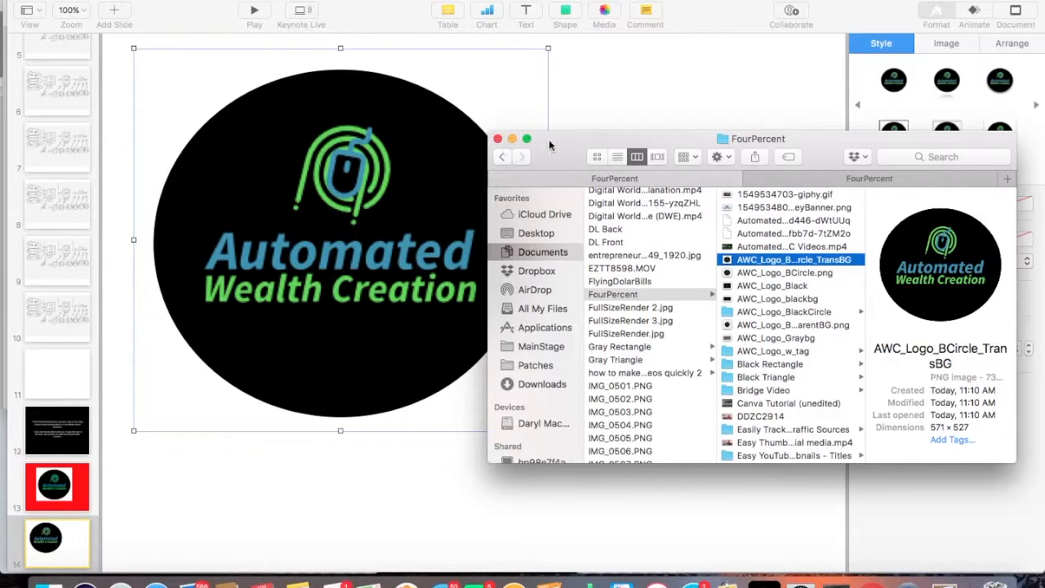
left_click(498, 140)
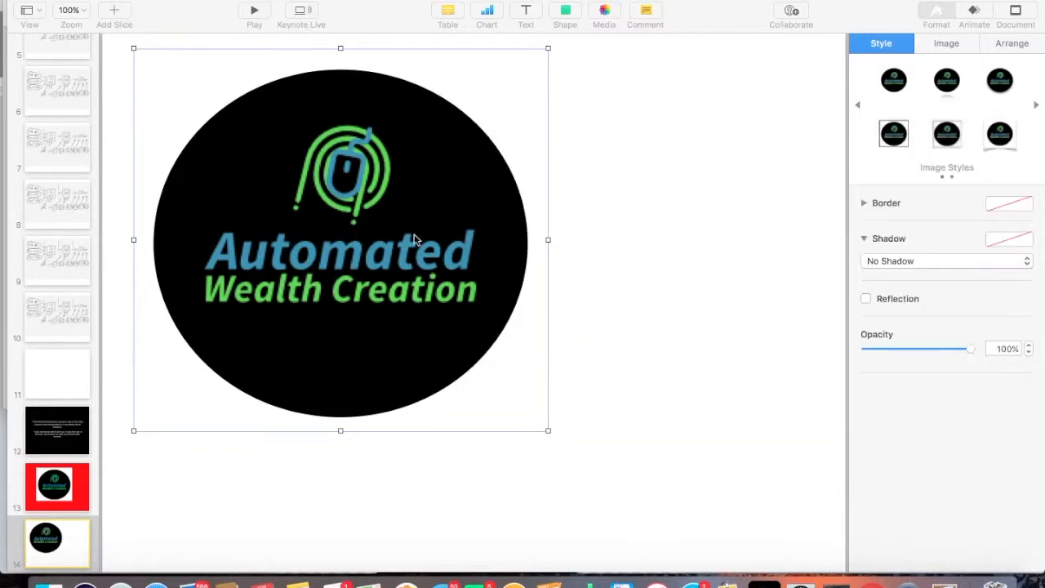
left_click_drag(365, 235, 487, 296)
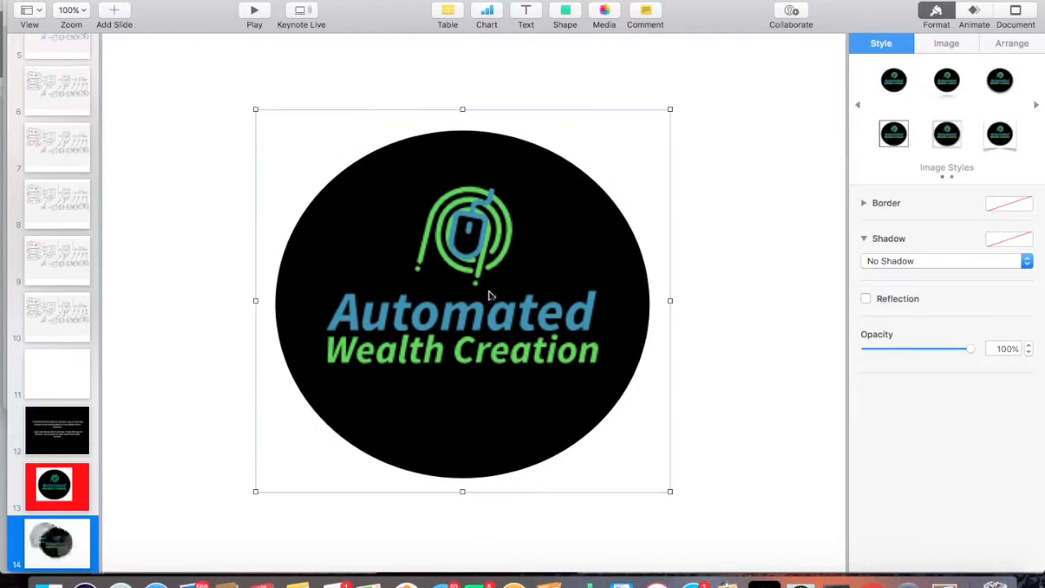
Step: Try a black background on slide 14, move the color picker off the logo, and set the background to red
left_click(793, 236)
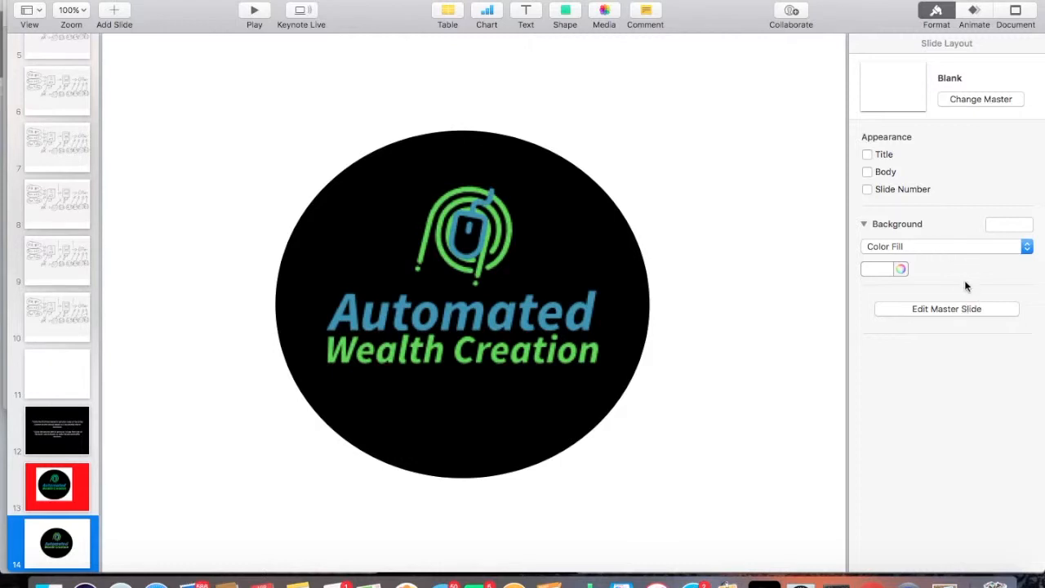
left_click(900, 270)
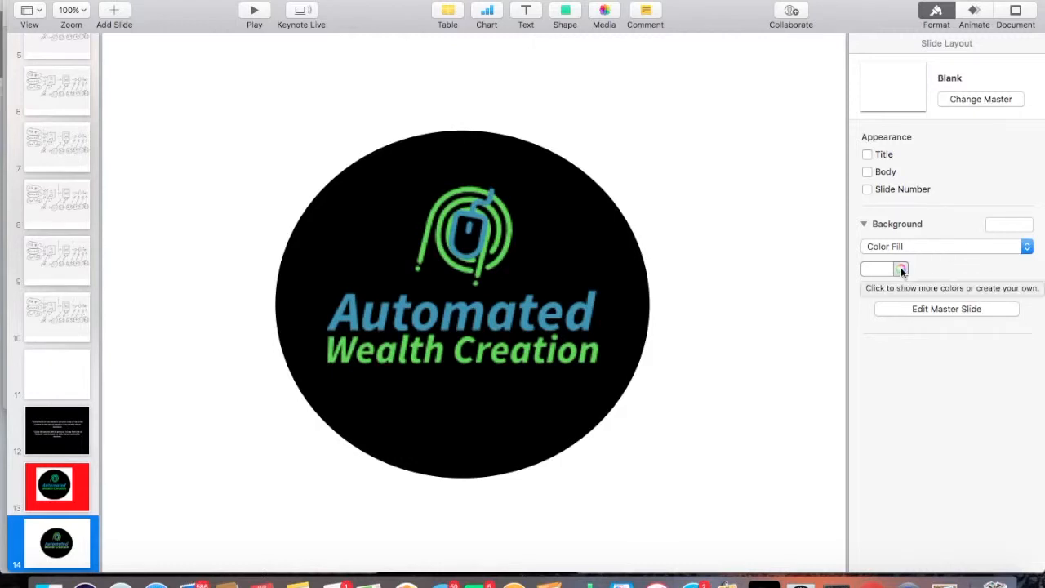
scroll(626, 345, "up", 3)
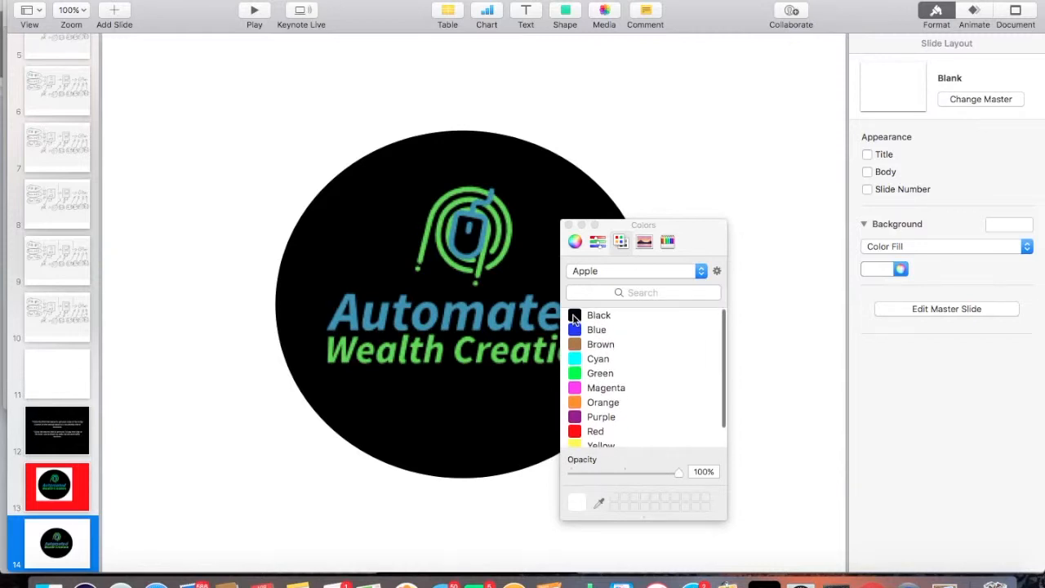
left_click(574, 318)
left_click_drag(611, 227, 723, 111)
left_click(690, 317)
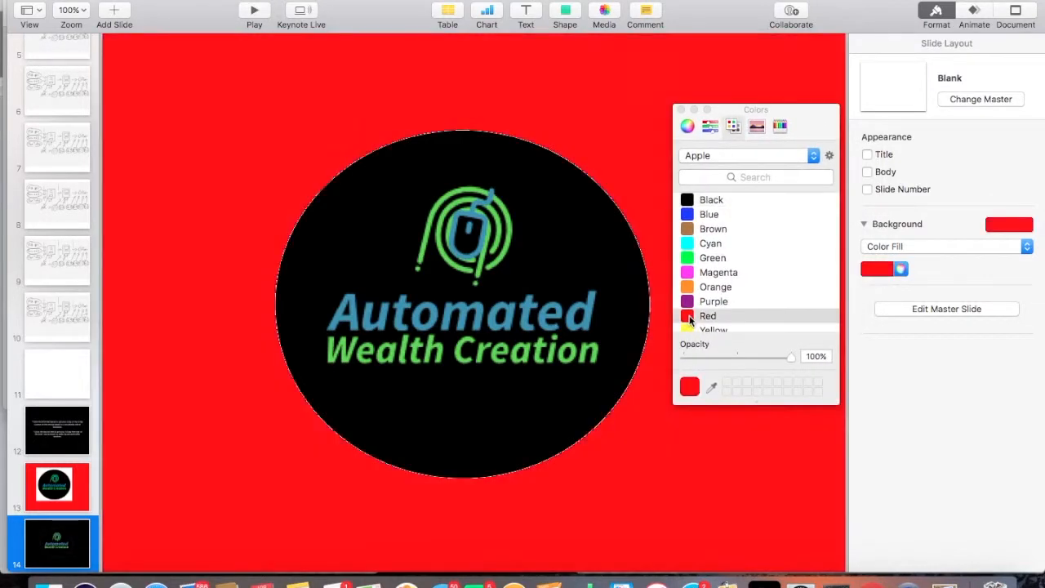